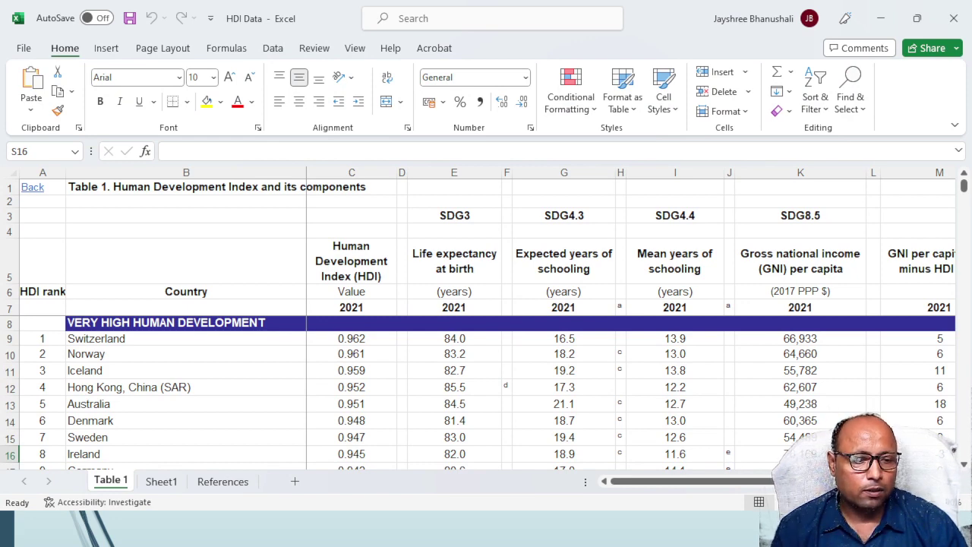
Step: Search the Human Development Index table for "india" and go to that country's row
scroll(479, 319, "down", 3)
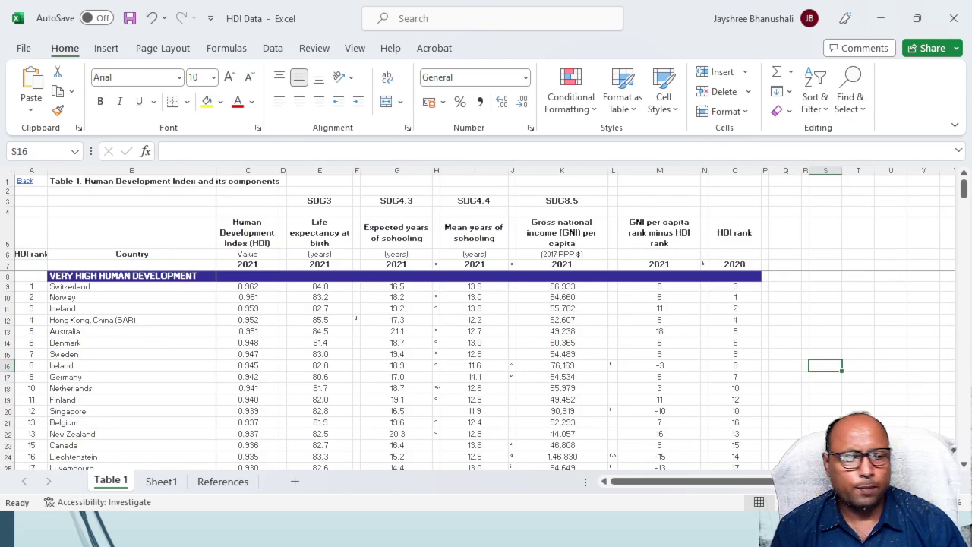
scroll(370, 385, "up", 2)
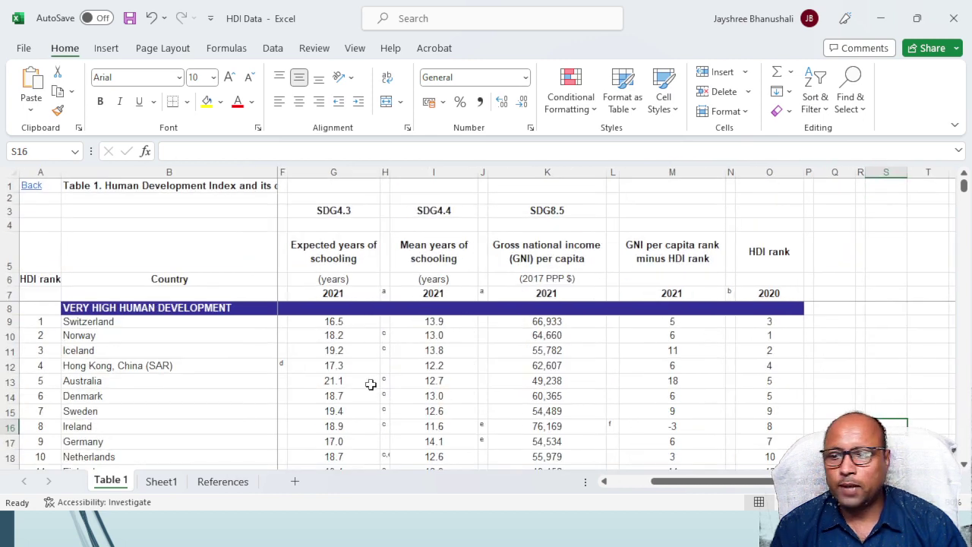
scroll(372, 382, "down", 1)
scroll(375, 377, "up", 1)
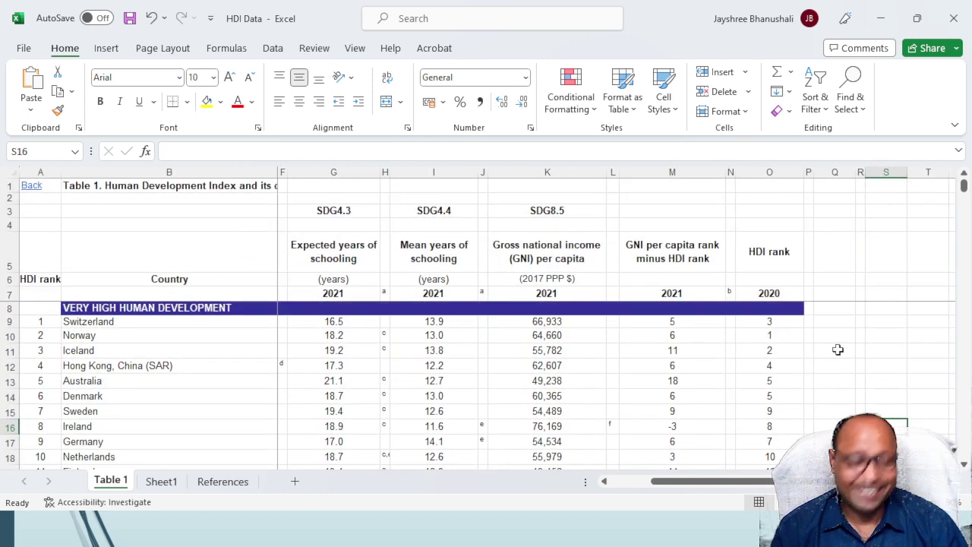
key("ctrl+f")
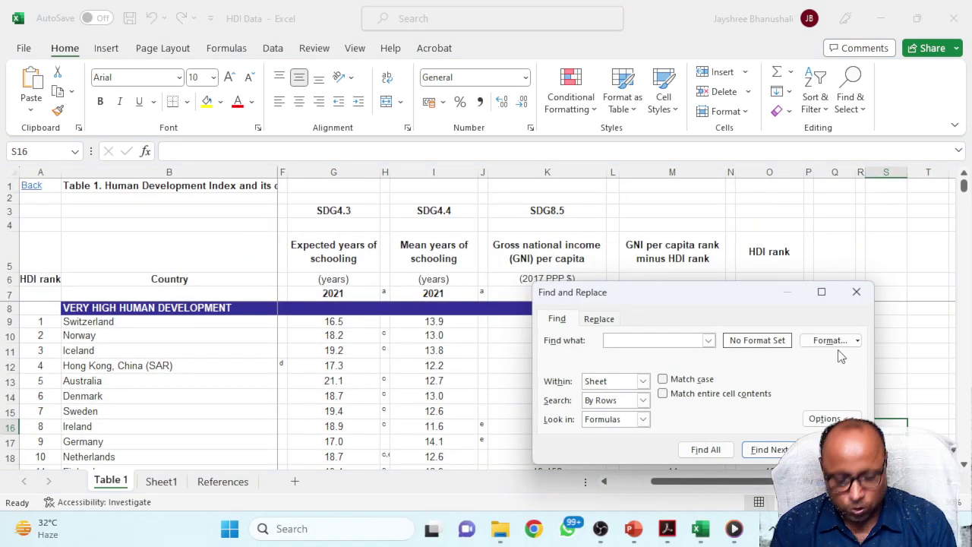
type("india")
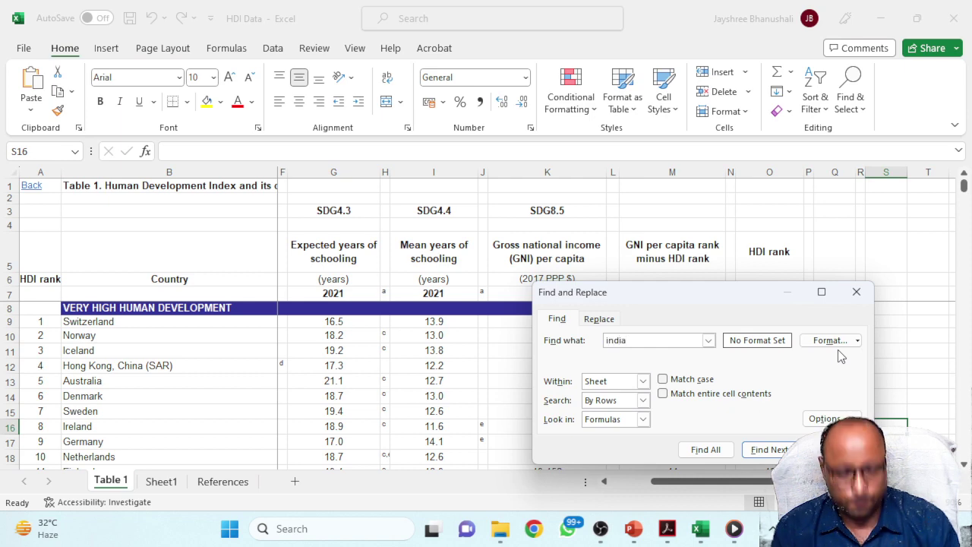
key("Return")
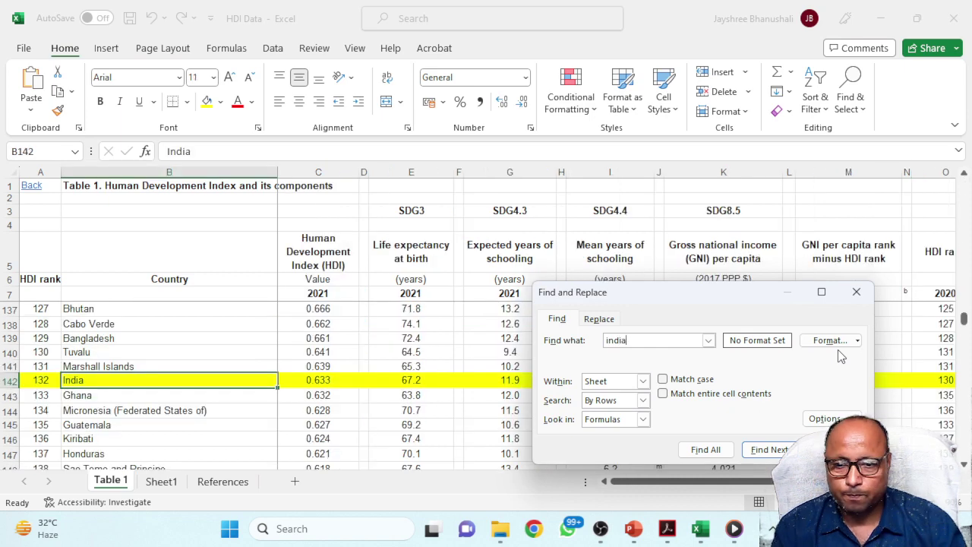
left_click(857, 293)
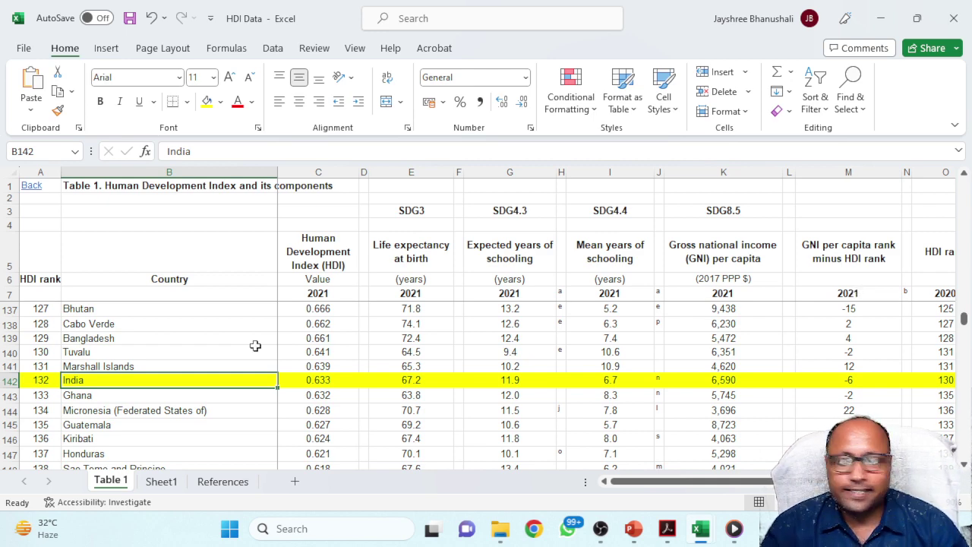
Step: Make India's HDI rank in cell A142 bold
left_click(45, 382)
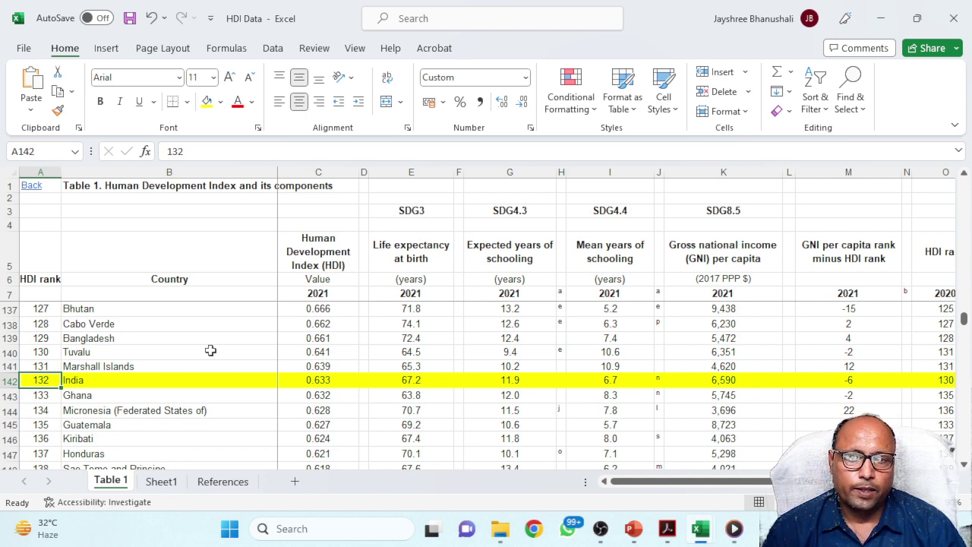
left_click(100, 102)
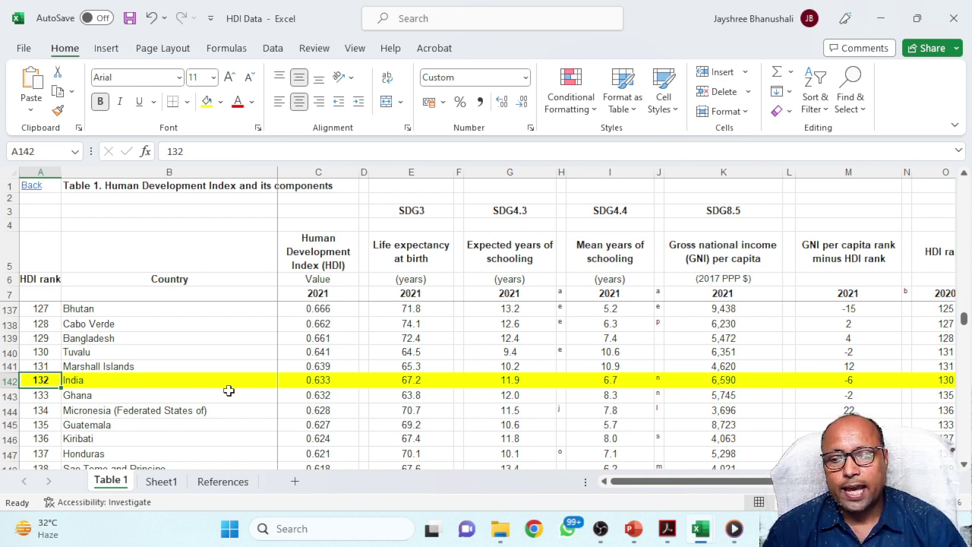
Step: Examine India's HDI value, life expectancy, expected and mean years of schooling, and gross national income per capita
left_click(307, 383)
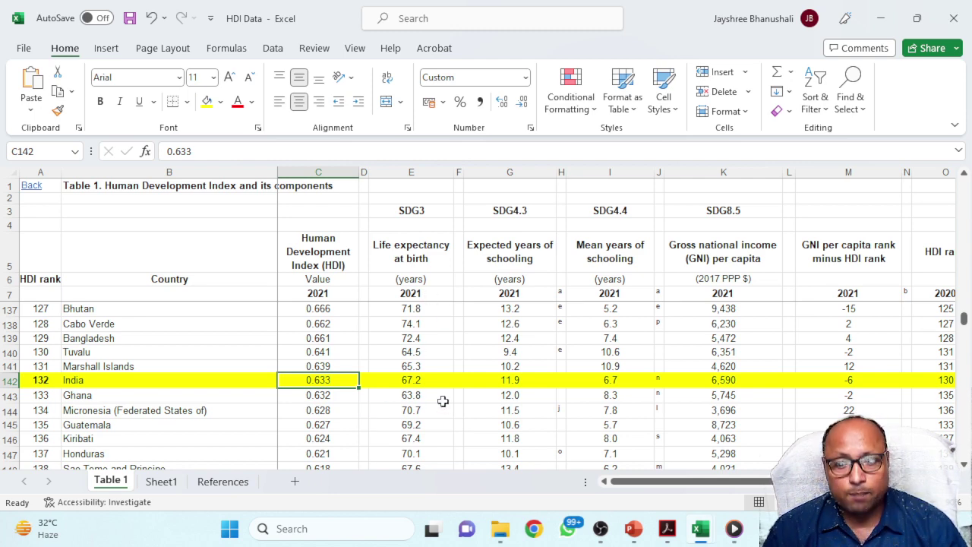
left_click(418, 384)
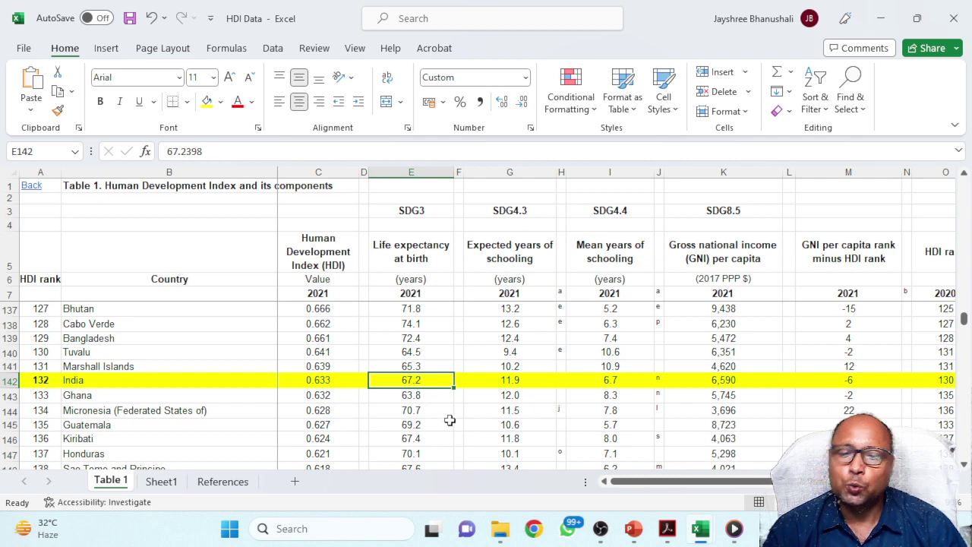
left_click(512, 380)
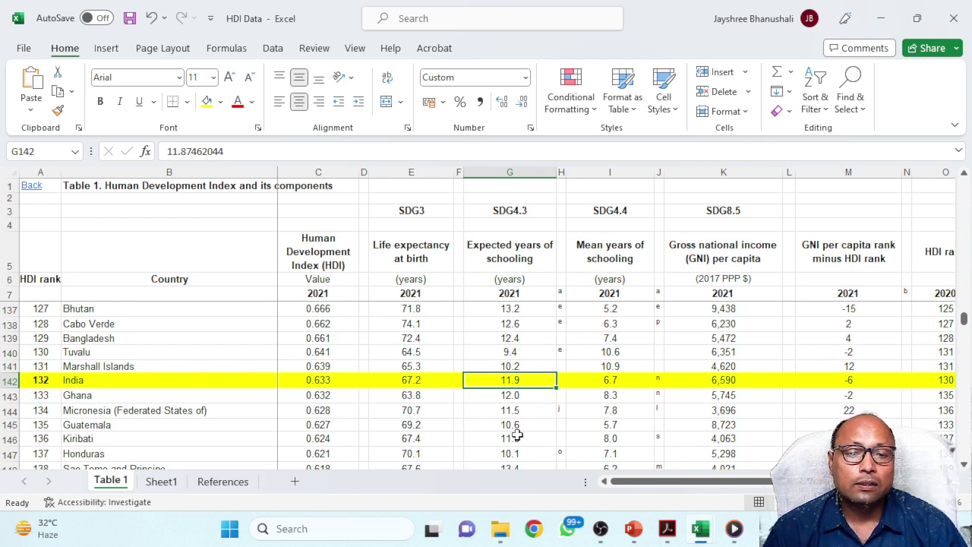
left_click(601, 385)
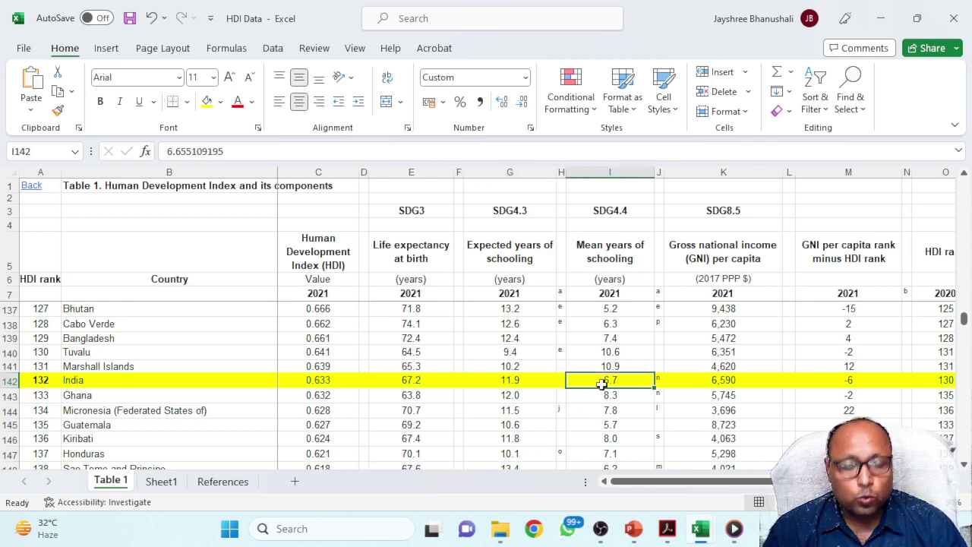
left_click(721, 382)
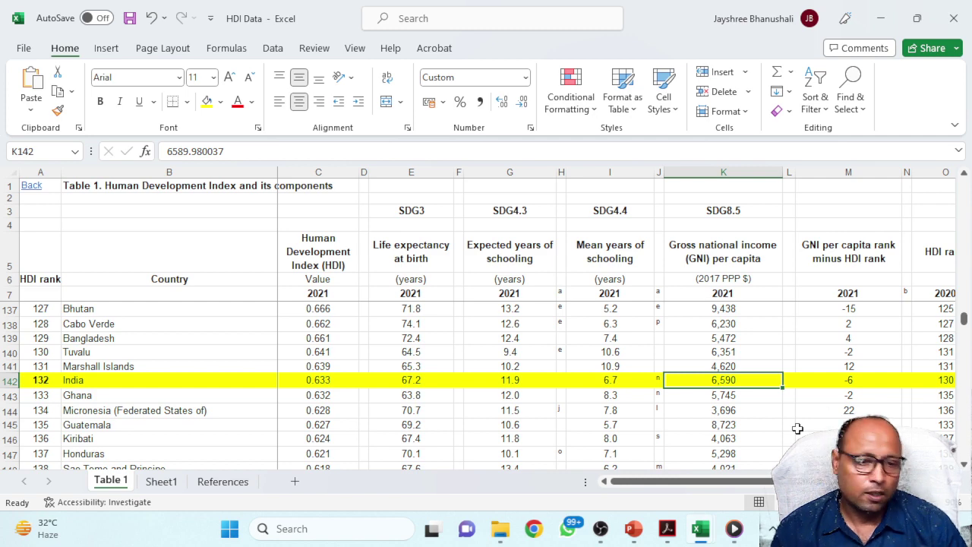
Step: Search the table for "China", skipping the Hong Kong entry, to reach China's own row
key("ctrl+f")
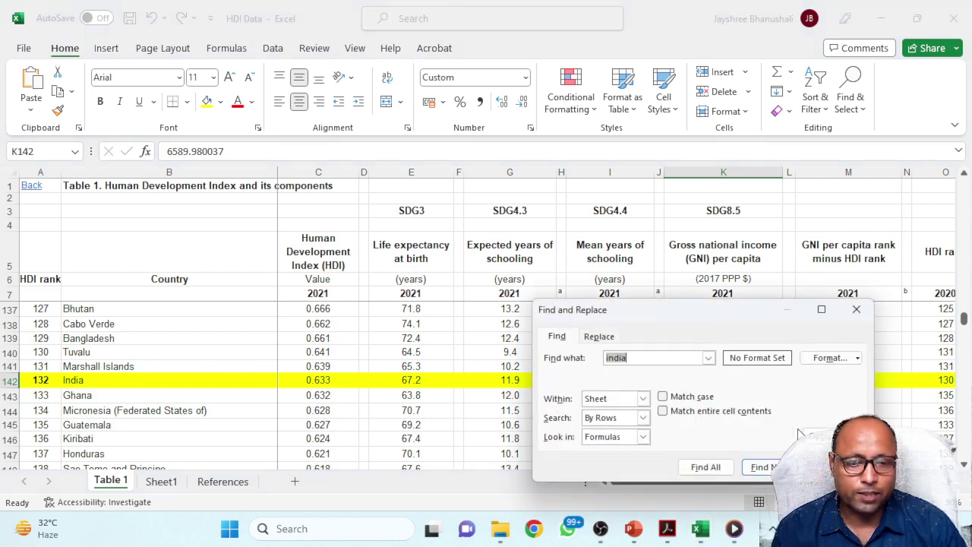
type("China")
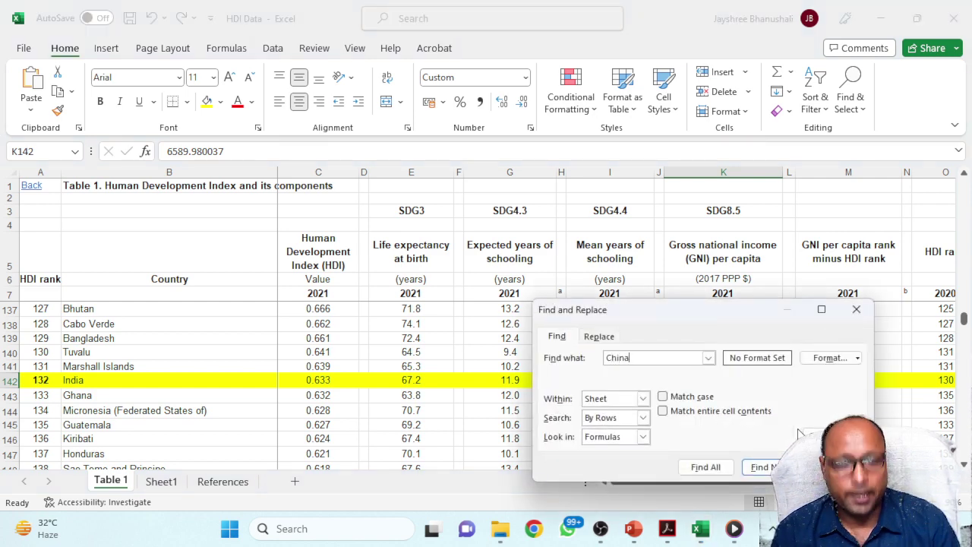
key("Return")
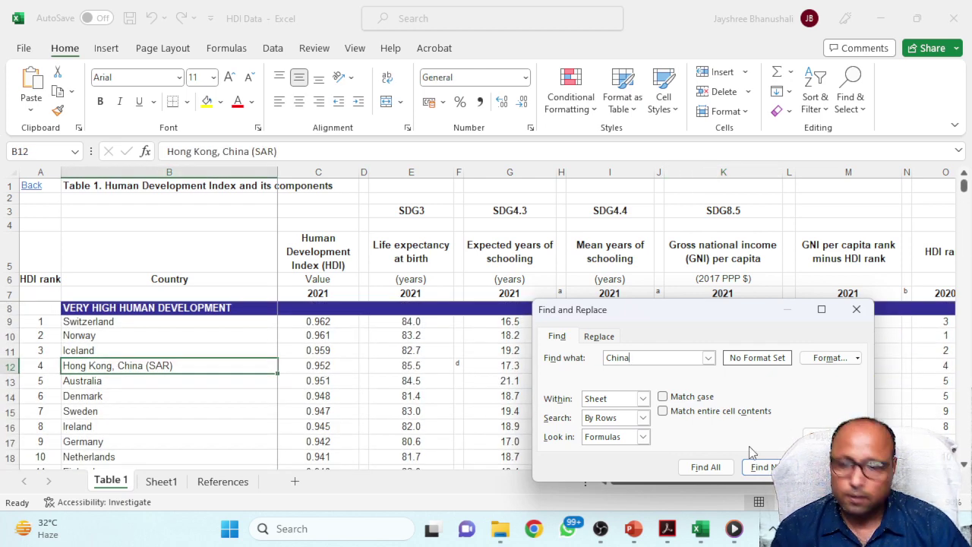
key("Return")
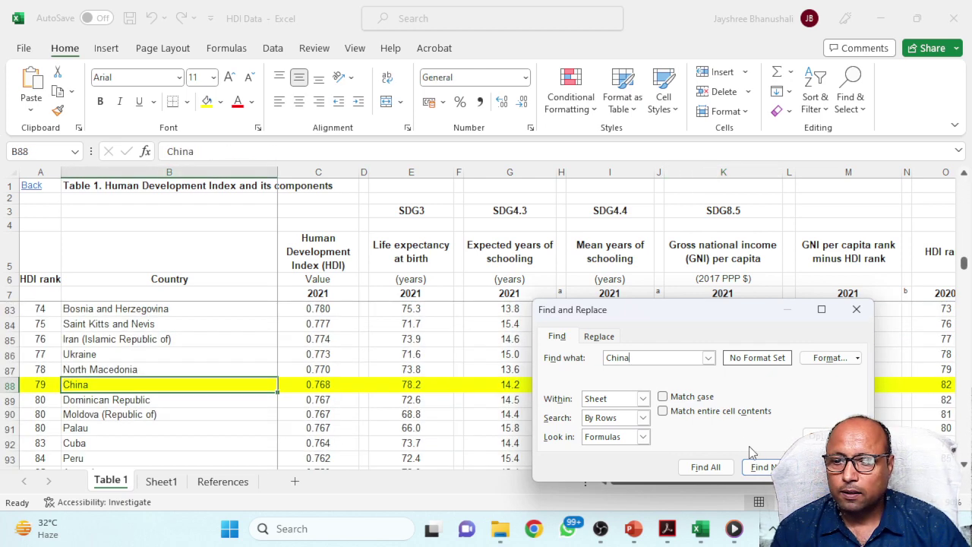
left_click(856, 310)
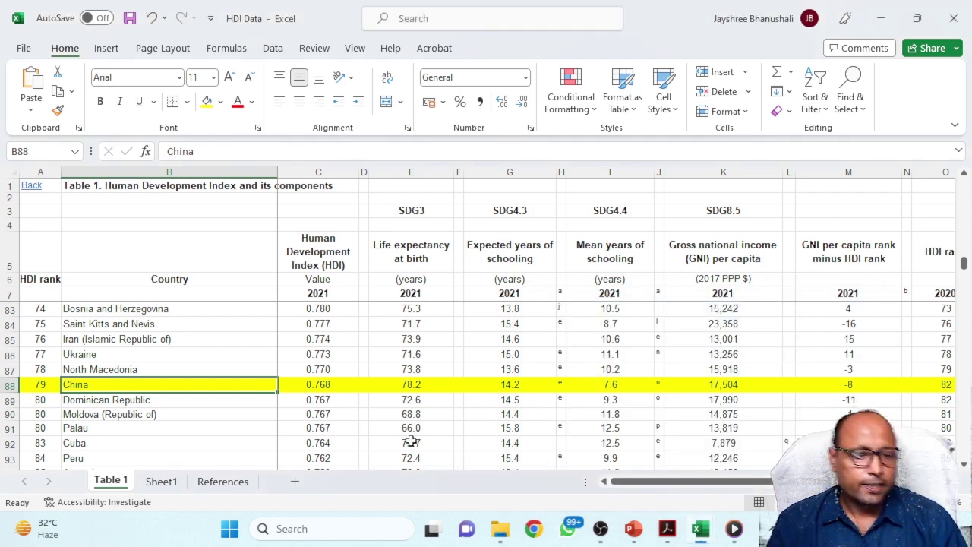
Step: Examine China's HDI rank, HDI value, life expectancy, expected and mean years of schooling, and gross national income per capita
left_click(47, 385)
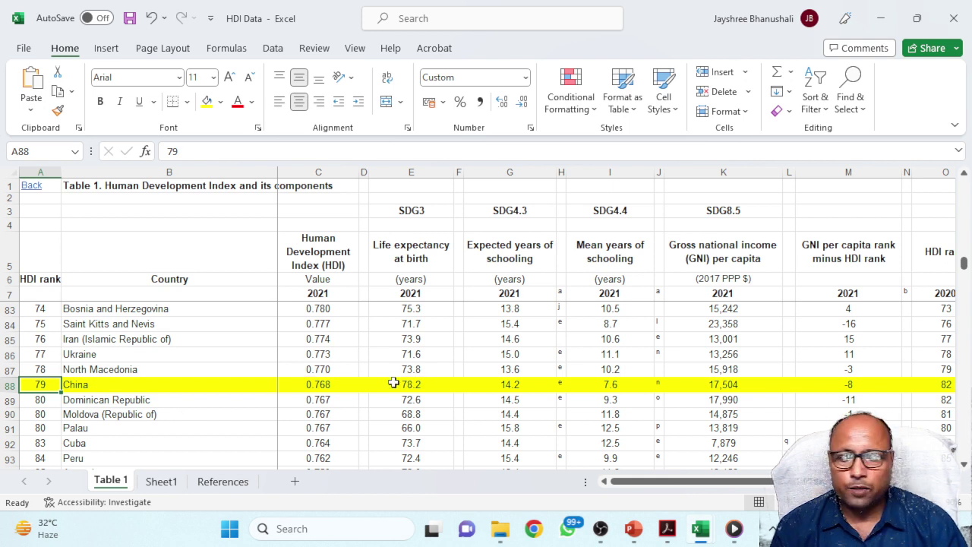
left_click(325, 389)
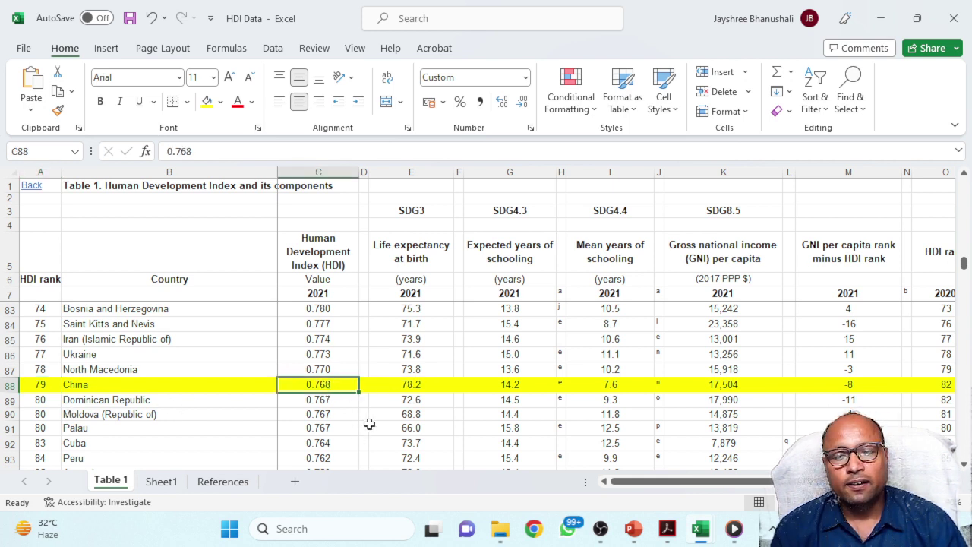
left_click(422, 389)
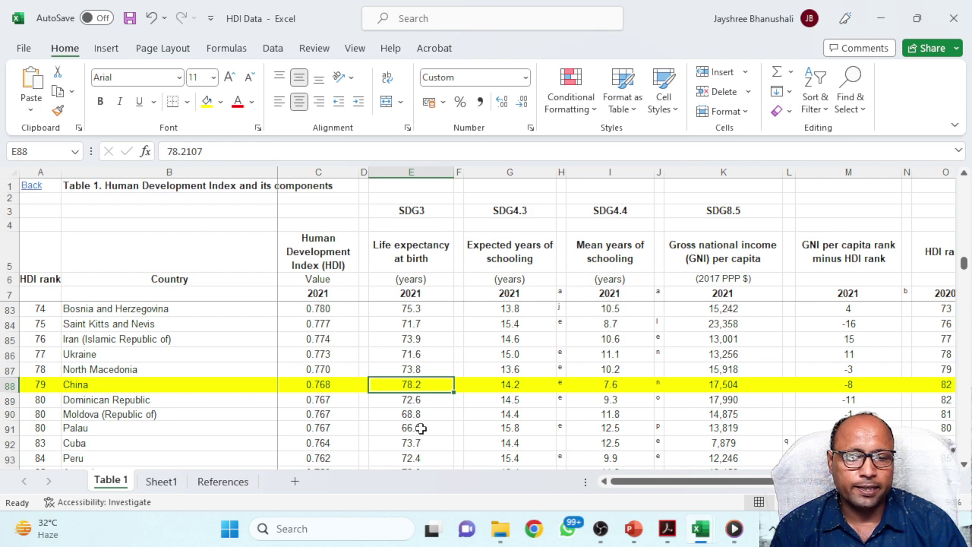
left_click(522, 388)
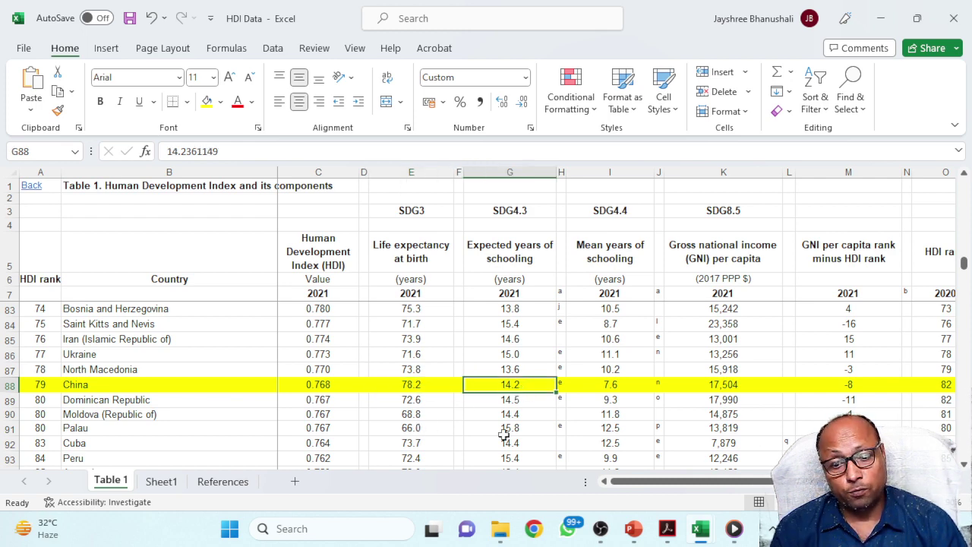
left_click(605, 388)
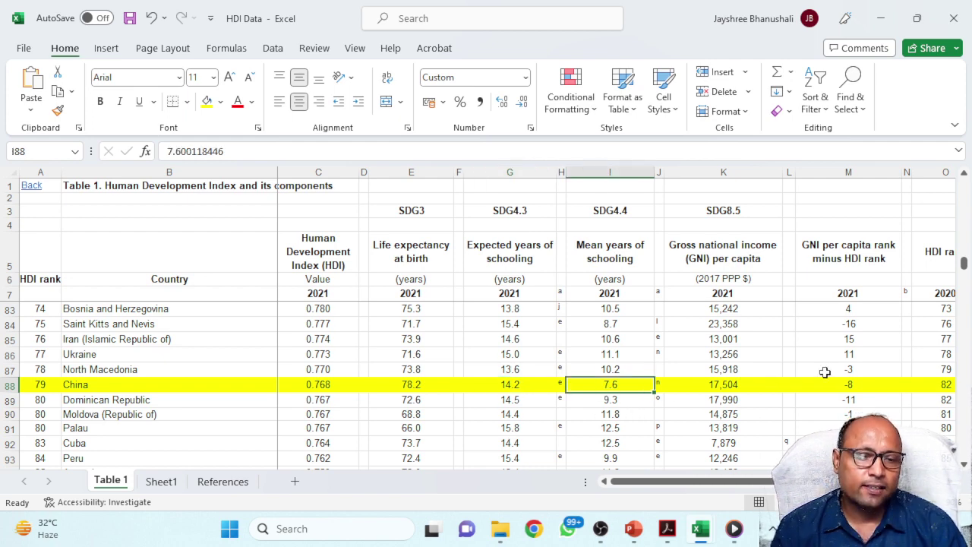
left_click(748, 389)
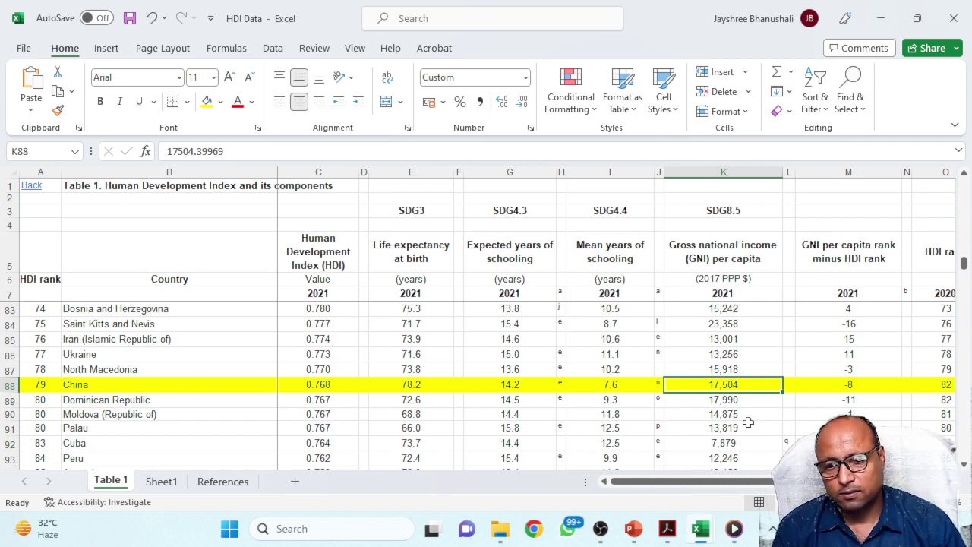
Step: Search the table for "Sri lanka", spelled as two words, and go to that country's row
key("ctrl+f")
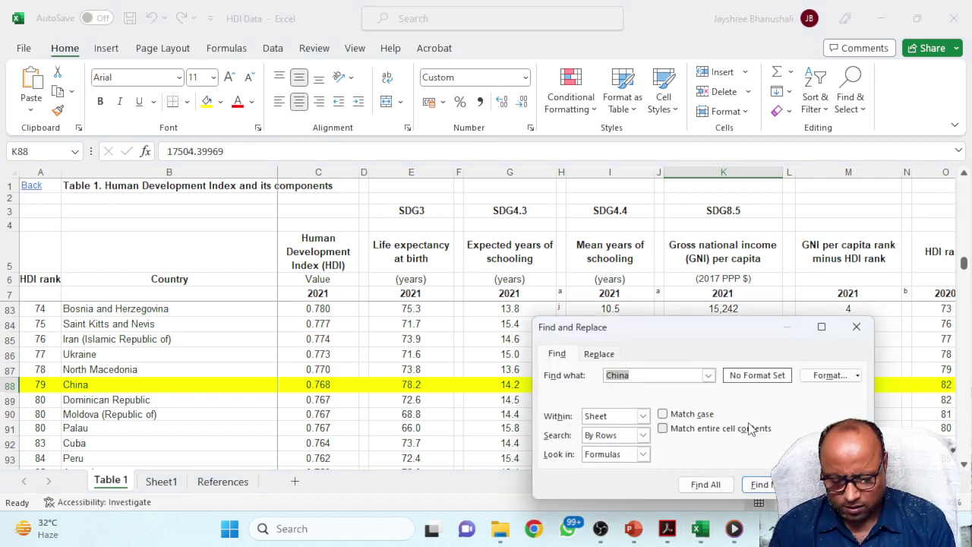
type("S")
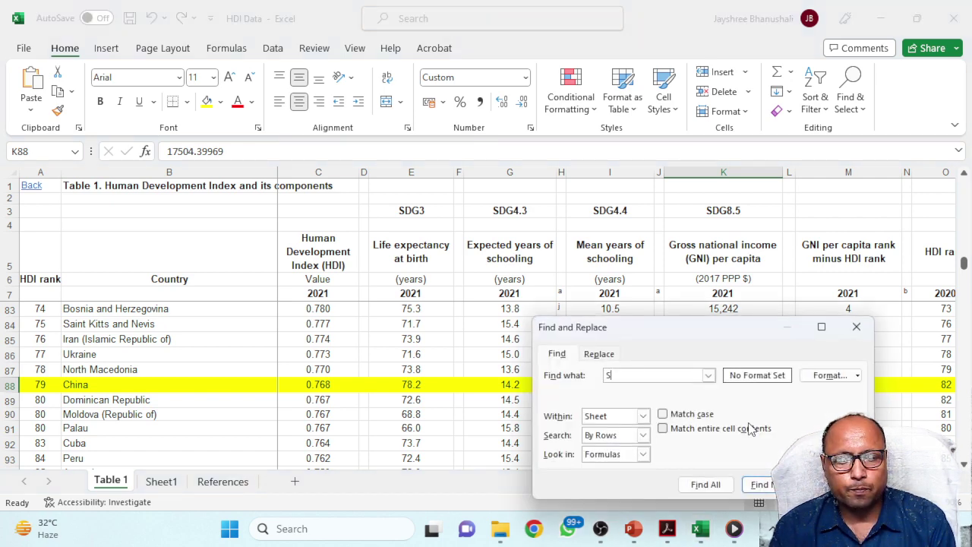
type("rilanka")
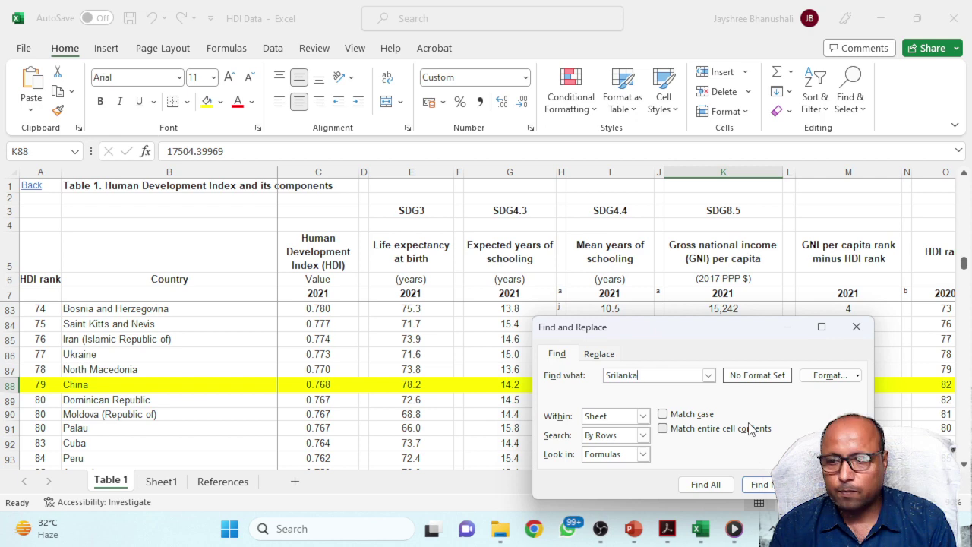
key("Return")
key("Return")
key("BackSpace")
key("BackSpace")
key("BackSpace")
key("BackSpace")
key("BackSpace")
key("BackSpace")
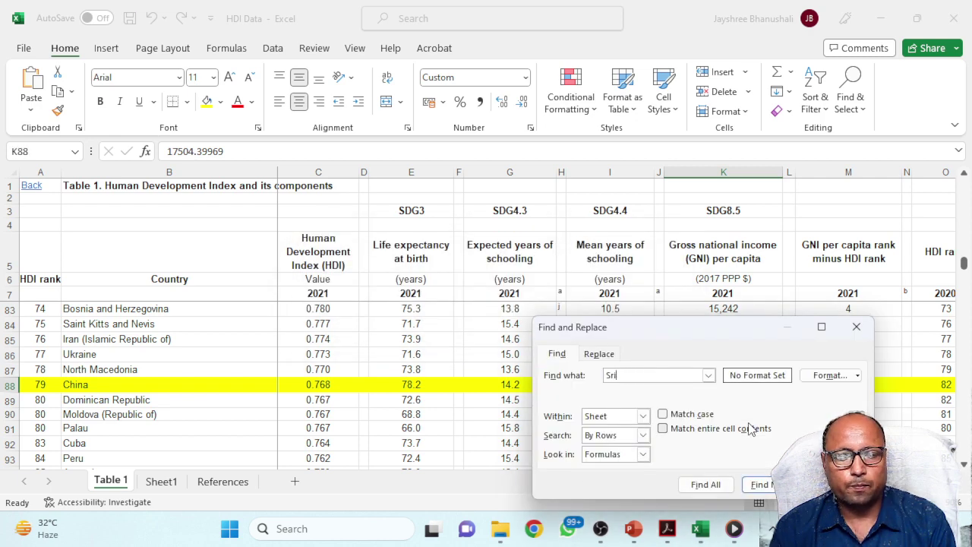
type("i lanka")
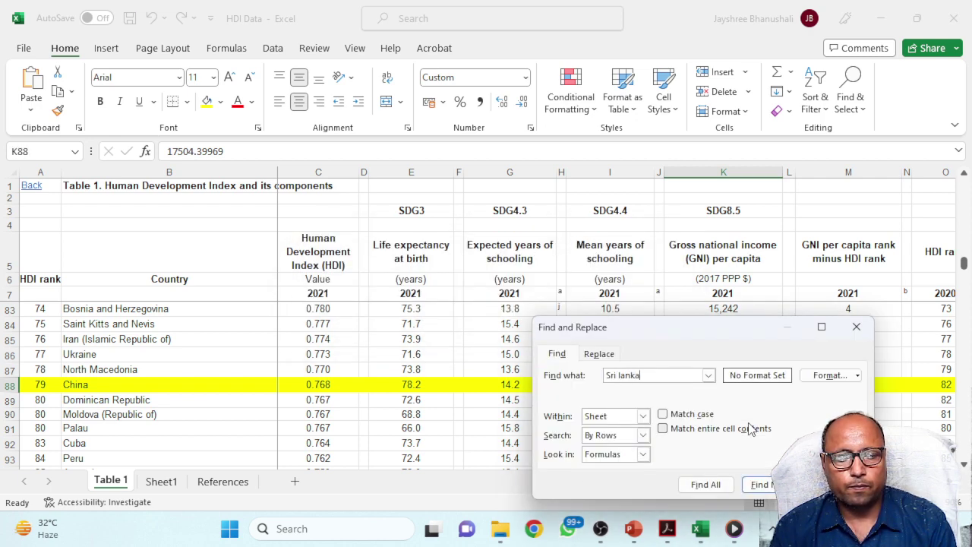
key("Return")
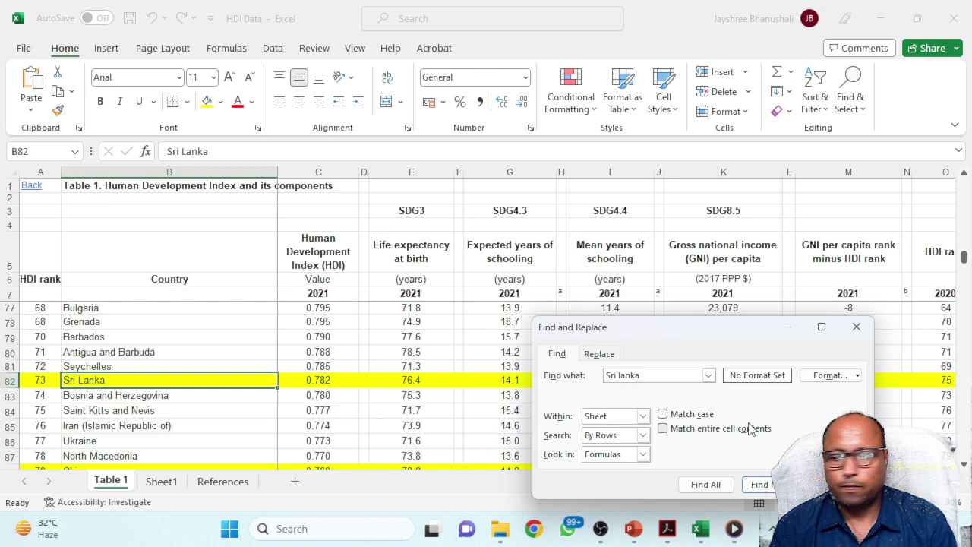
left_click(856, 327)
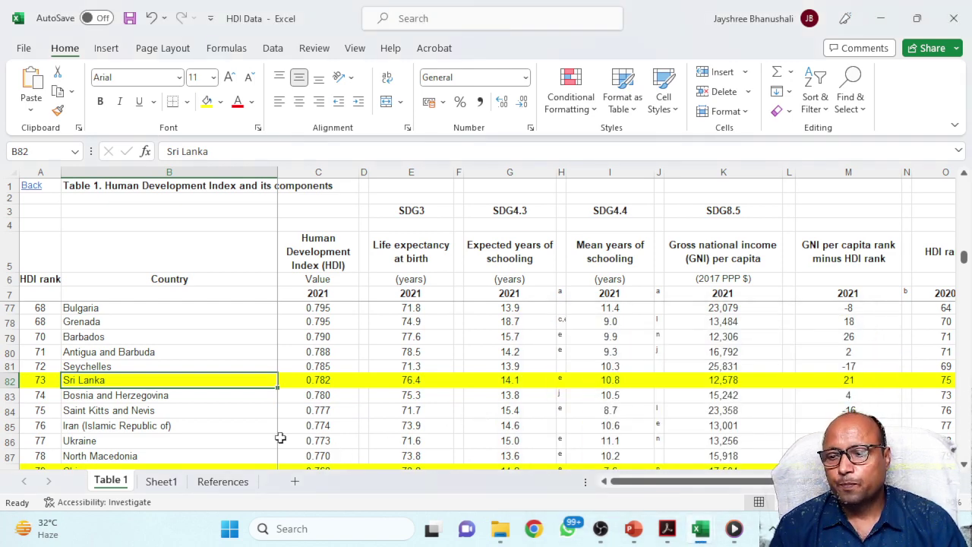
Step: Examine Sri Lanka's HDI rank and HDI value and compare its row with China's
left_click(51, 382)
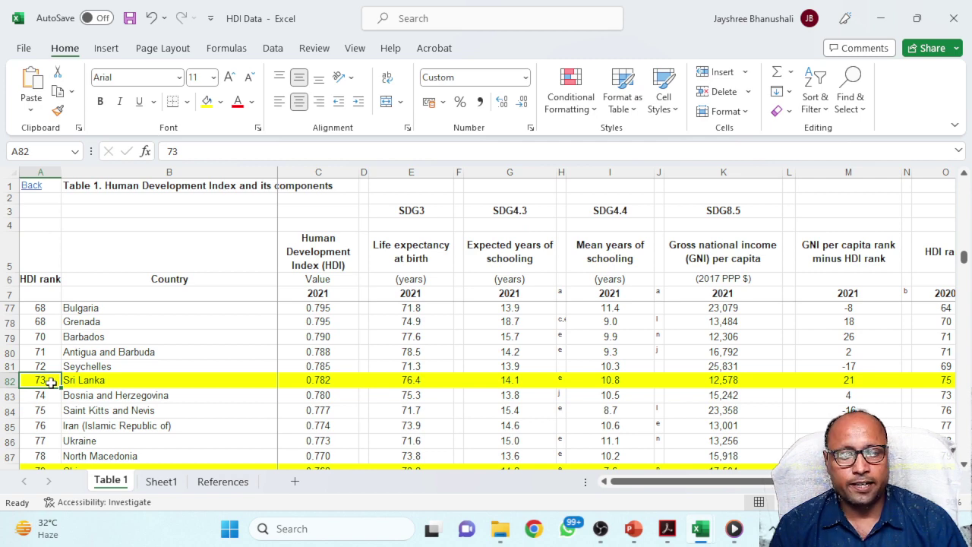
left_click(302, 380)
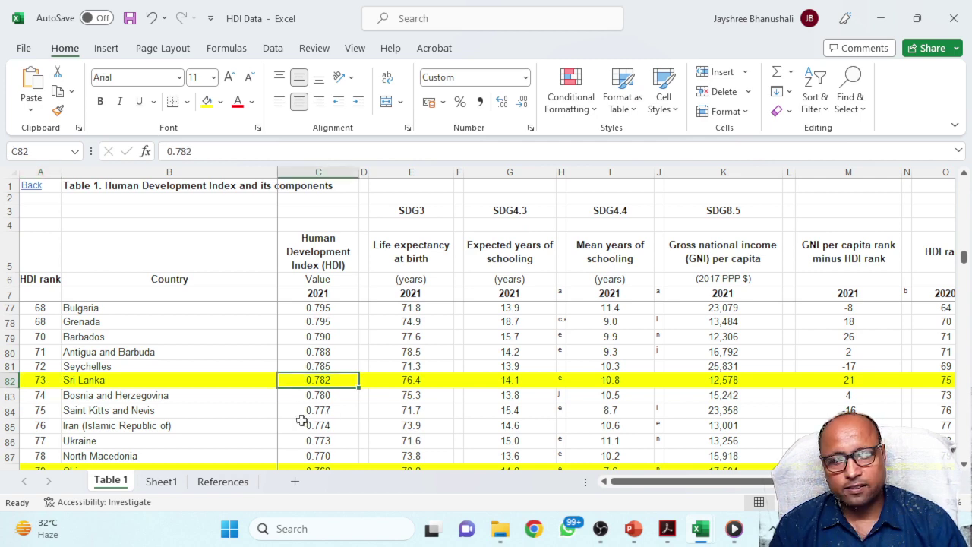
scroll(349, 431, "down", 1)
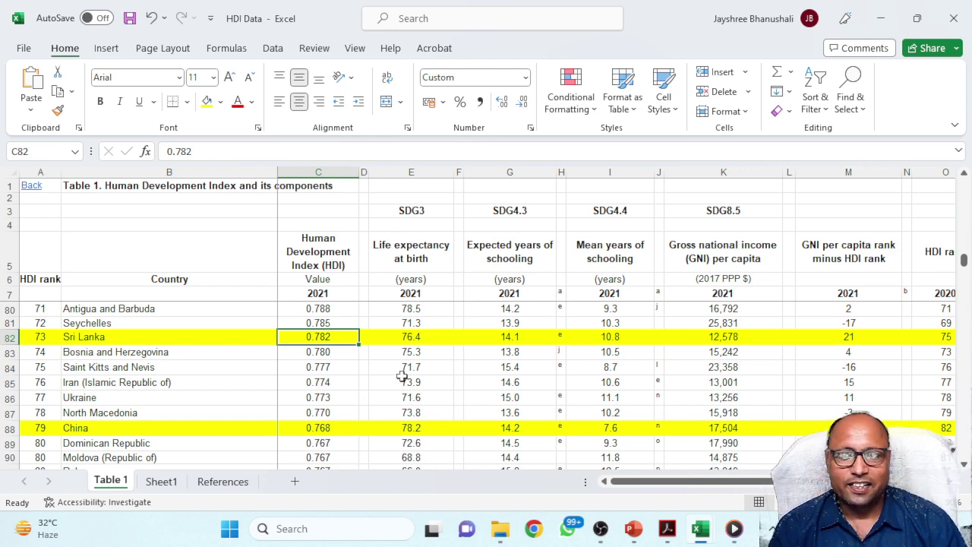
Step: Compare Sri Lanka's life expectancy, expected and mean years of schooling, and gross national income per capita with China's
left_click(412, 339)
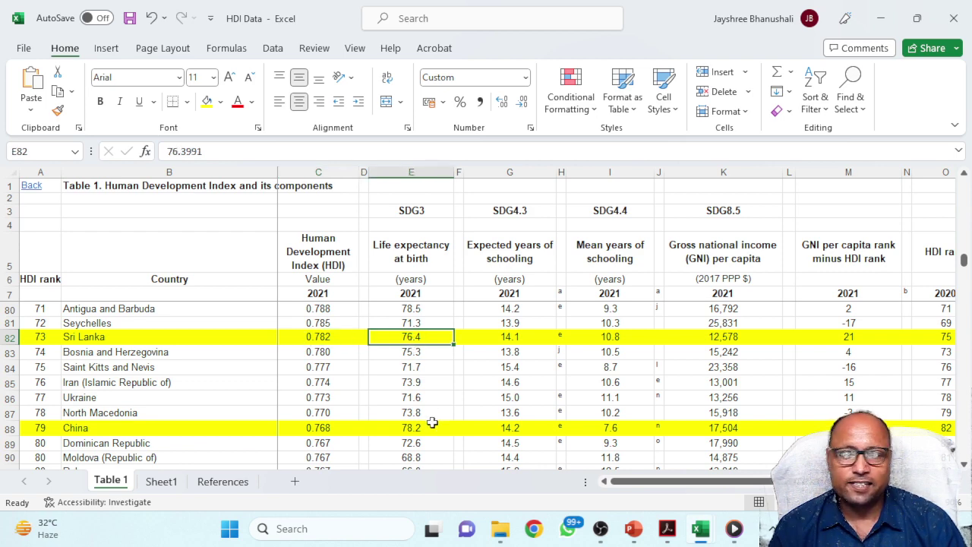
left_click(520, 337)
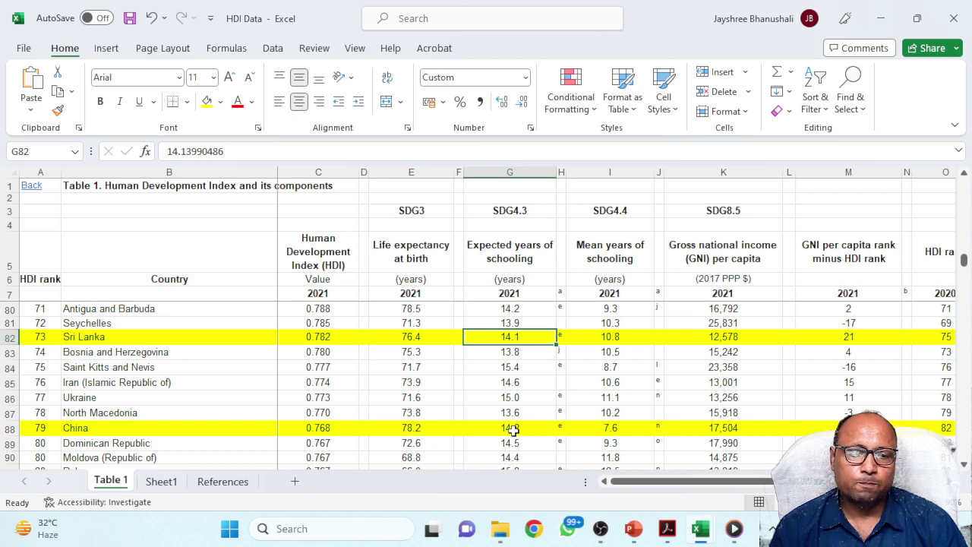
left_click(632, 335)
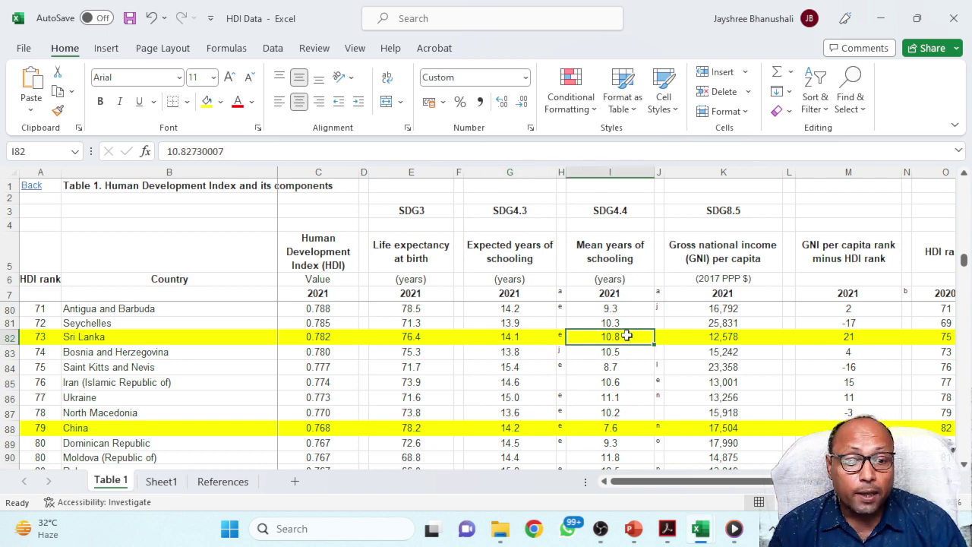
left_click(713, 335)
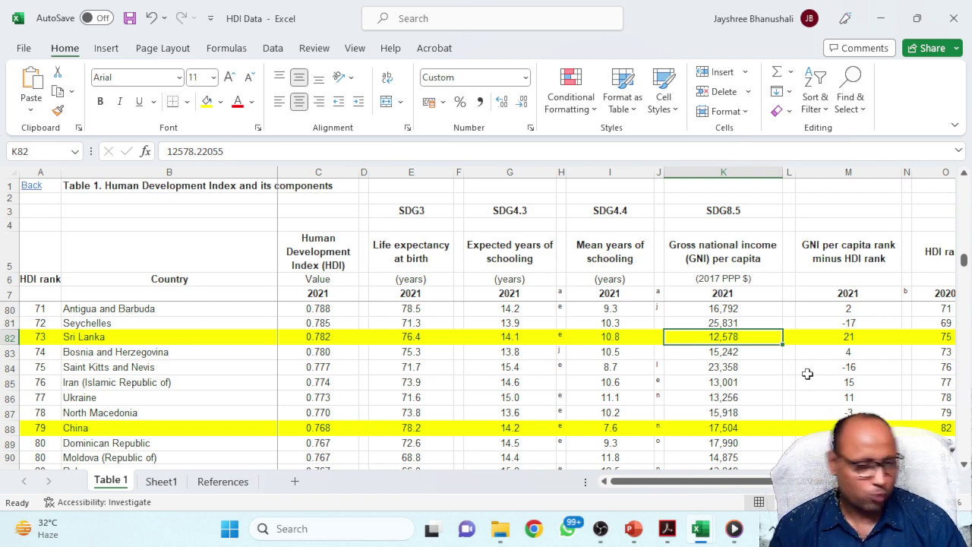
Step: Search the table for "Pakistan" and go to that country's row
key("ctrl+f")
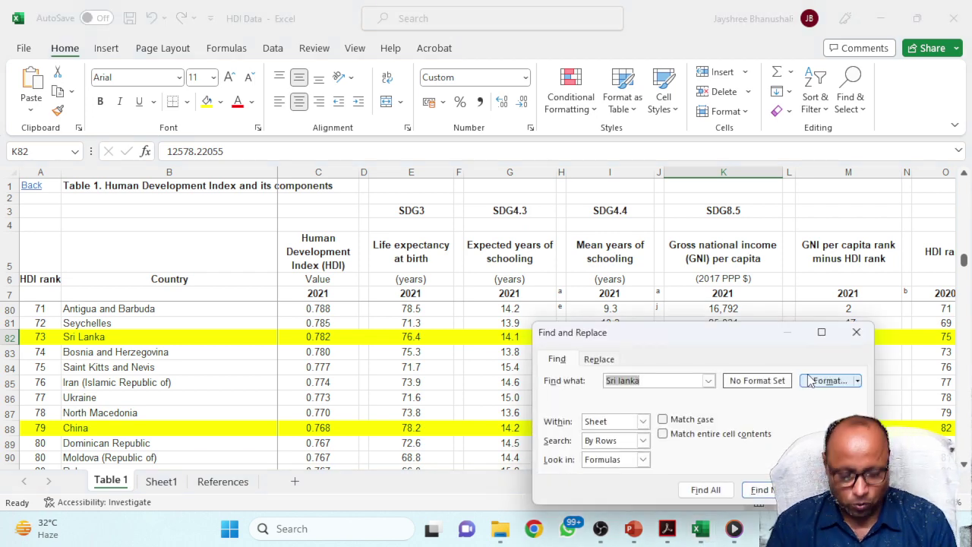
type("Pakis")
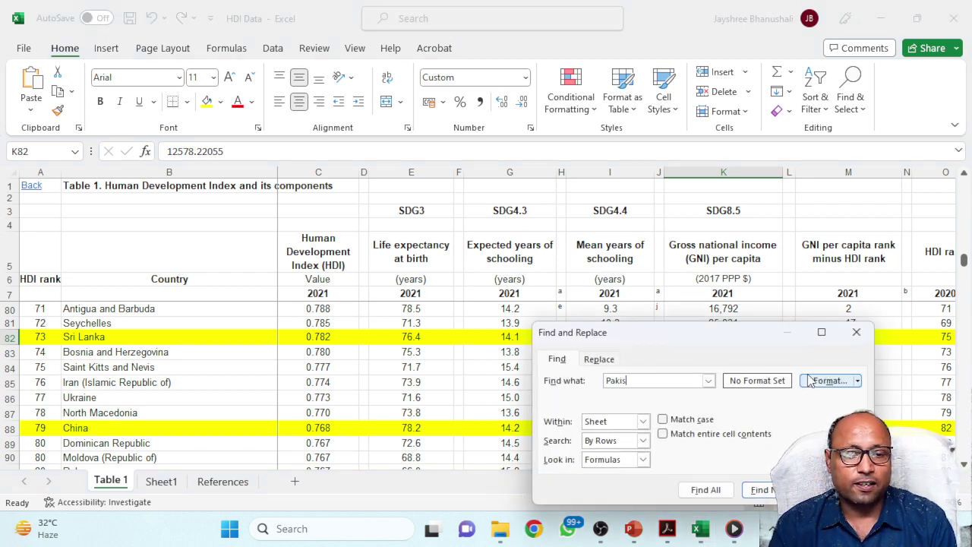
type("tan")
key("Return")
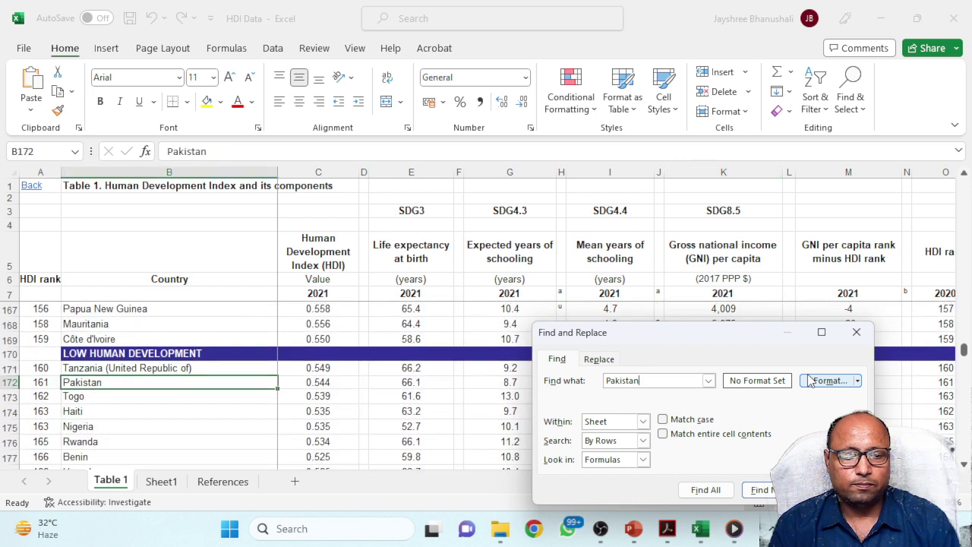
left_click(856, 332)
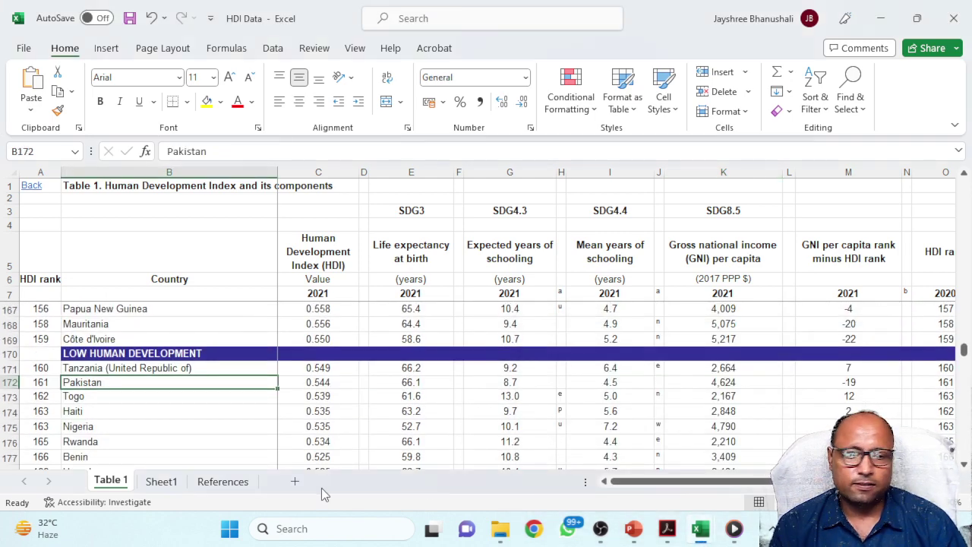
Step: Highlight Pakistan's entire row with a yellow fill
left_click(9, 383)
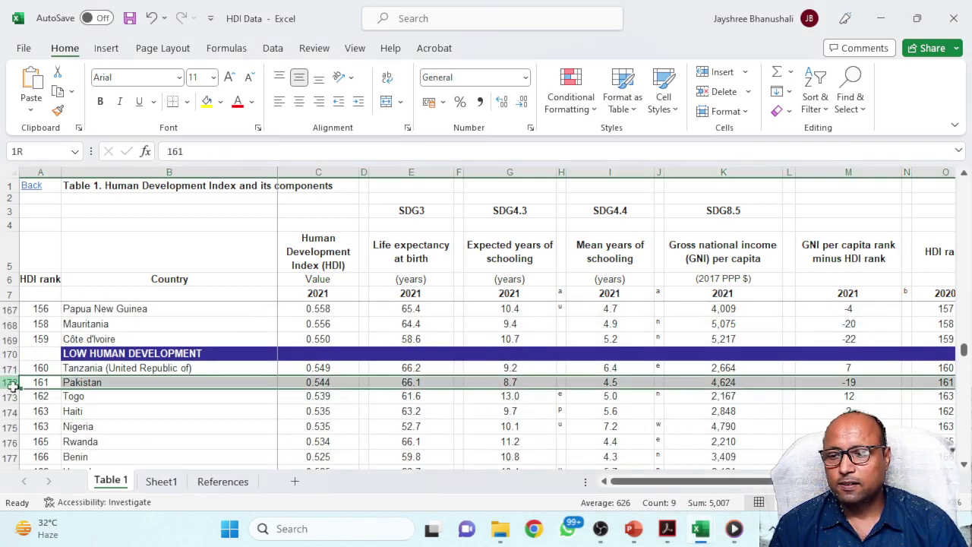
left_click(207, 101)
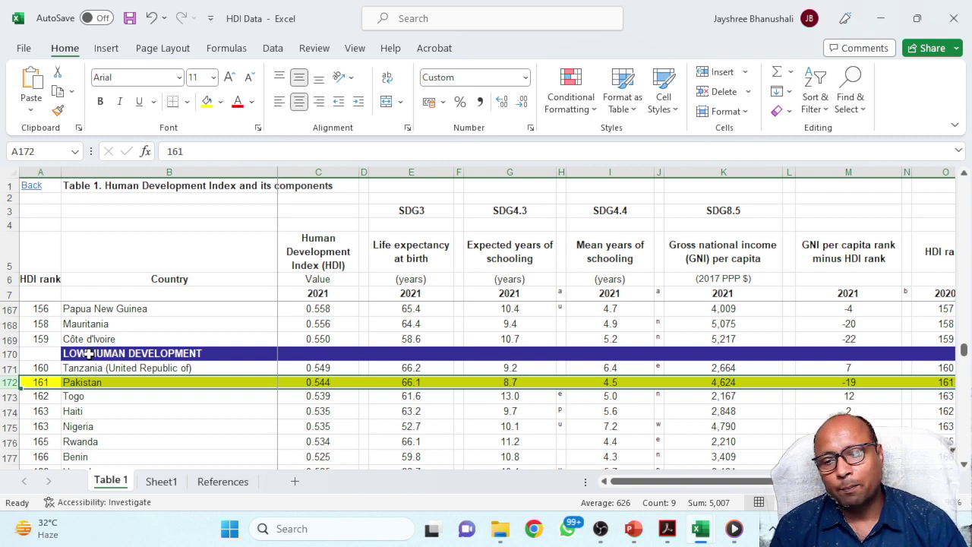
left_click(160, 424)
Step: Examine Pakistan's HDI rank, HDI value, life expectancy, expected and mean years of schooling, and gross national income per capita
left_click(34, 382)
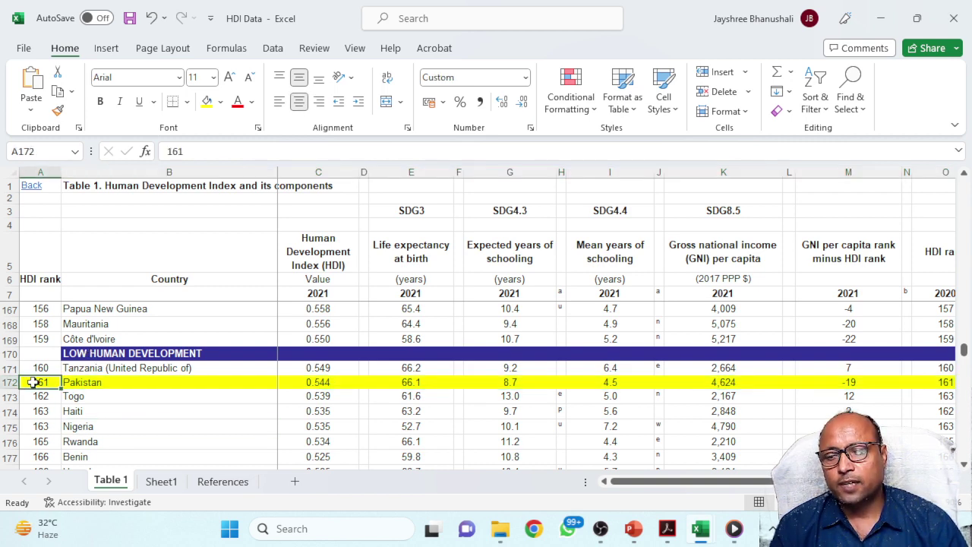
left_click(311, 383)
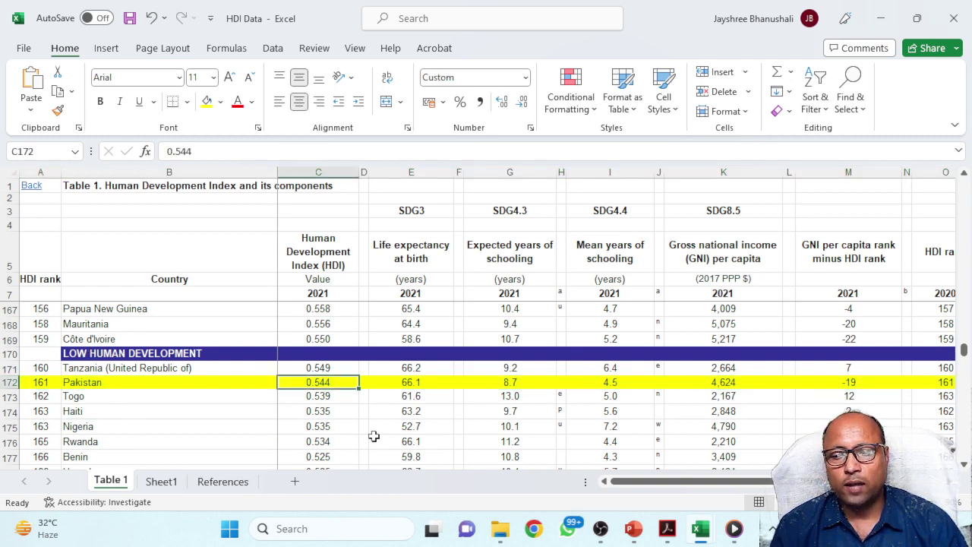
left_click(413, 381)
left_click(511, 385)
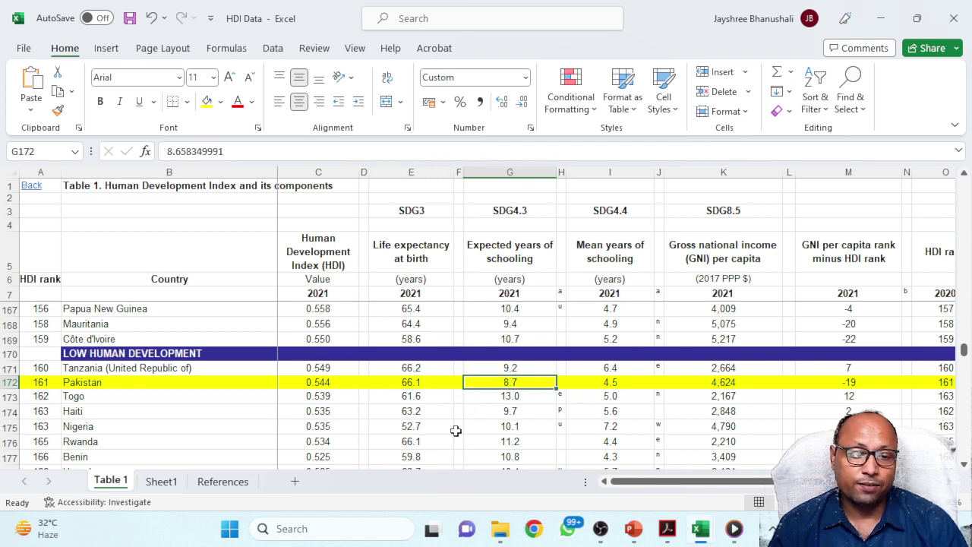
left_click(597, 386)
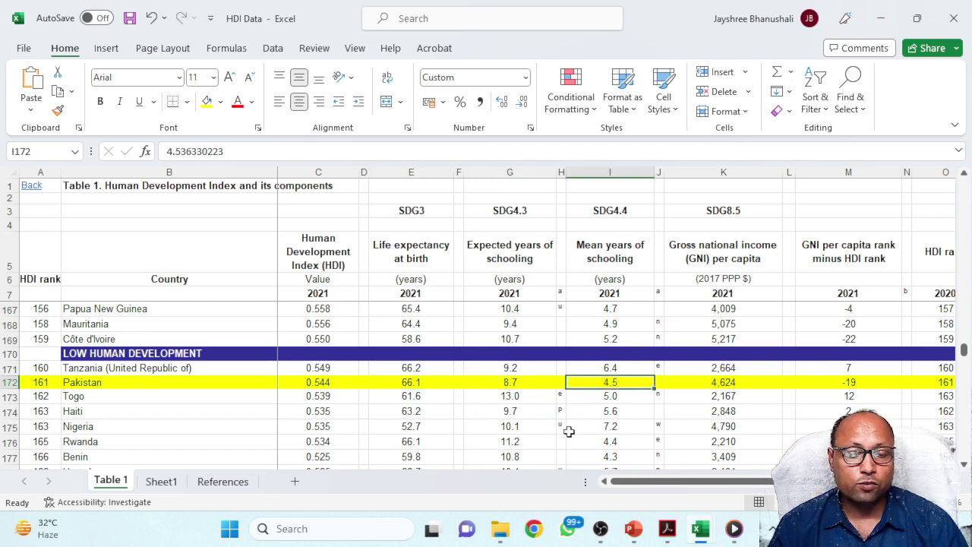
left_click(731, 382)
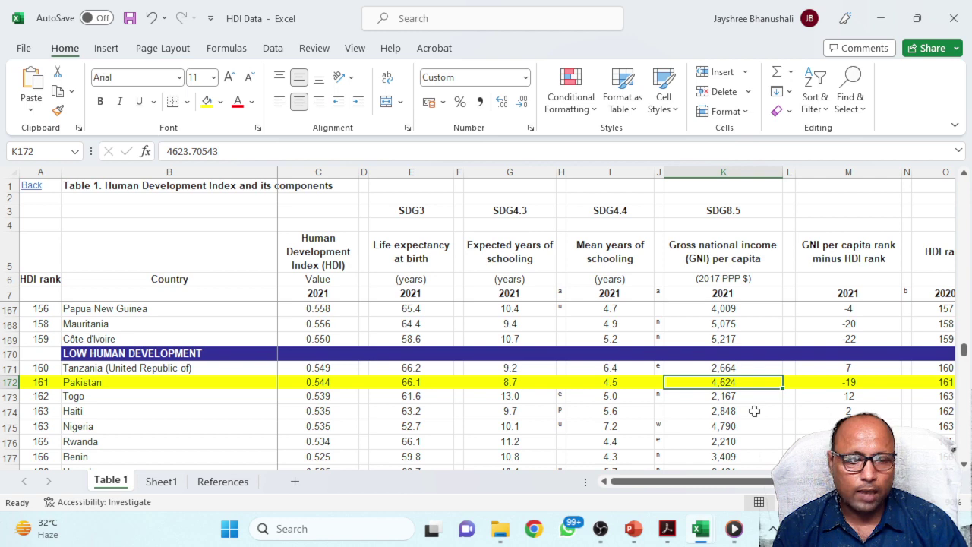
Step: Switch to the running PowerPoint slide show and advance from the "Where Do We Stand?" slide to the HDI India chart slide
key("alt+Tab")
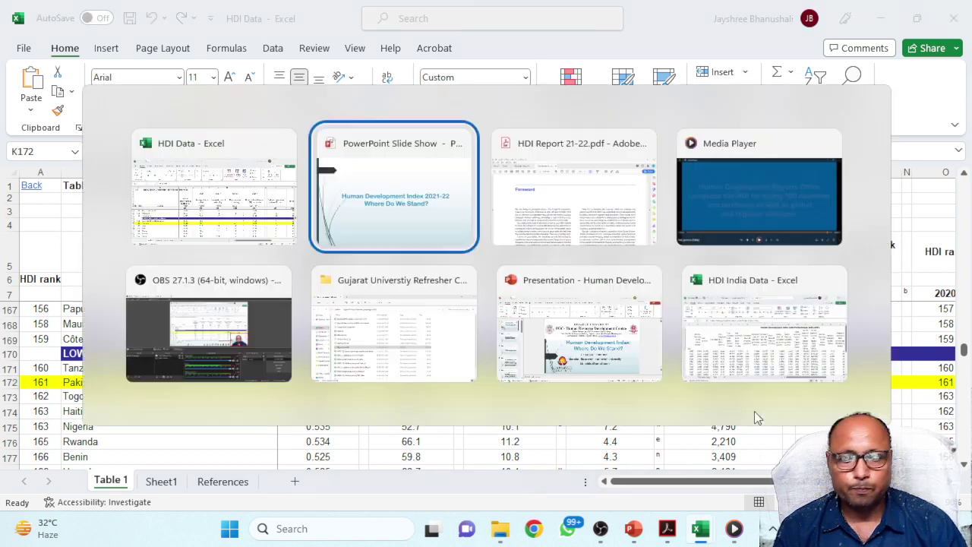
key("alt+Tab")
key("alt+Tab")
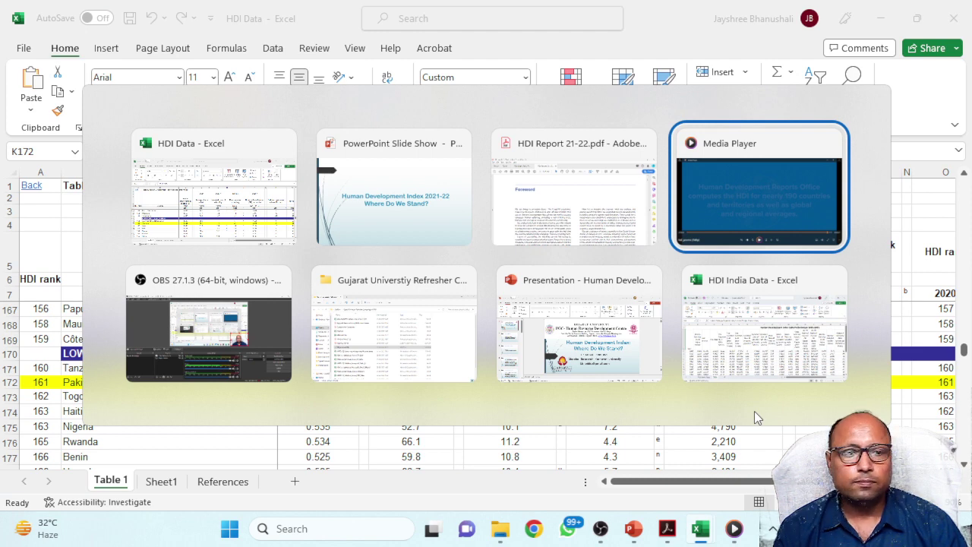
key("alt+Tab")
key("alt+Tab")
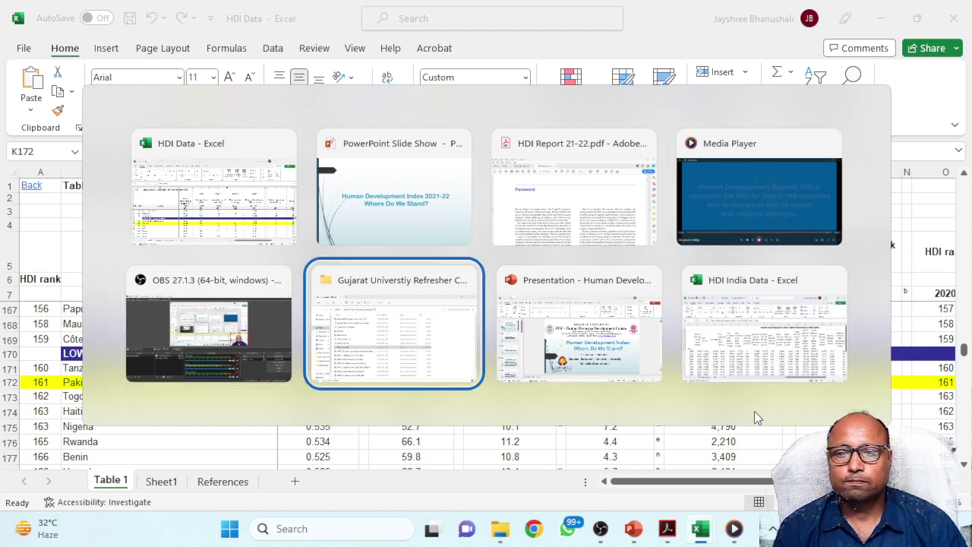
key("alt+Tab")
key("alt+Tab")
key("alt+Tab")
key("alt+Tab")
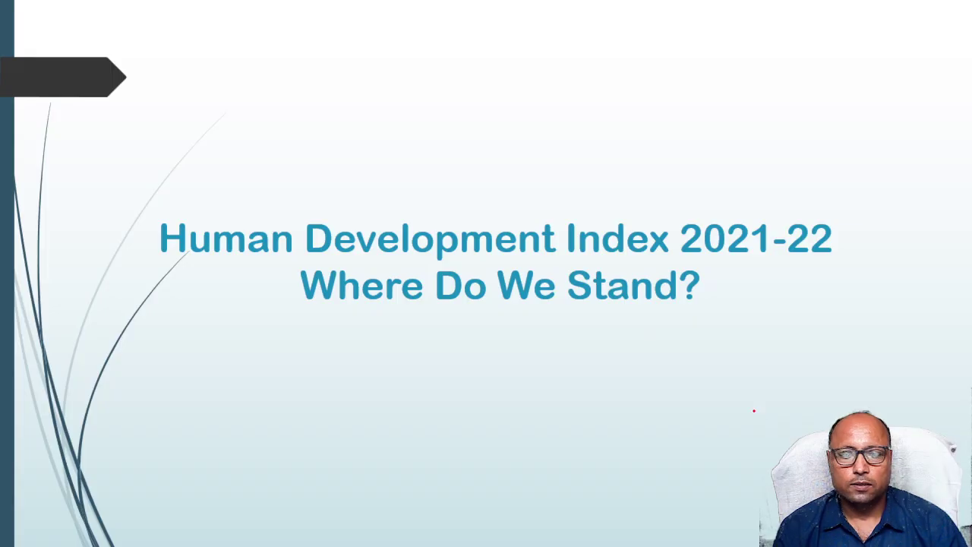
key("Right")
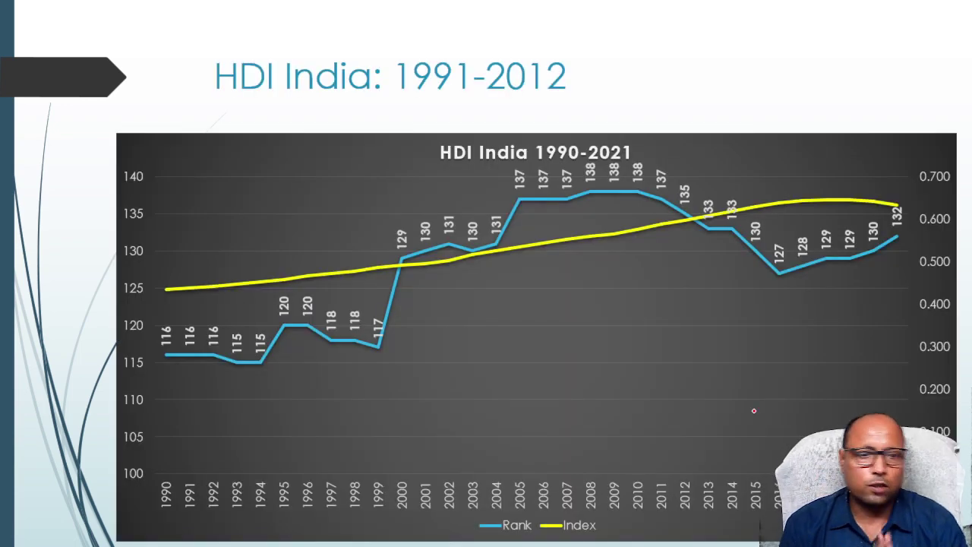